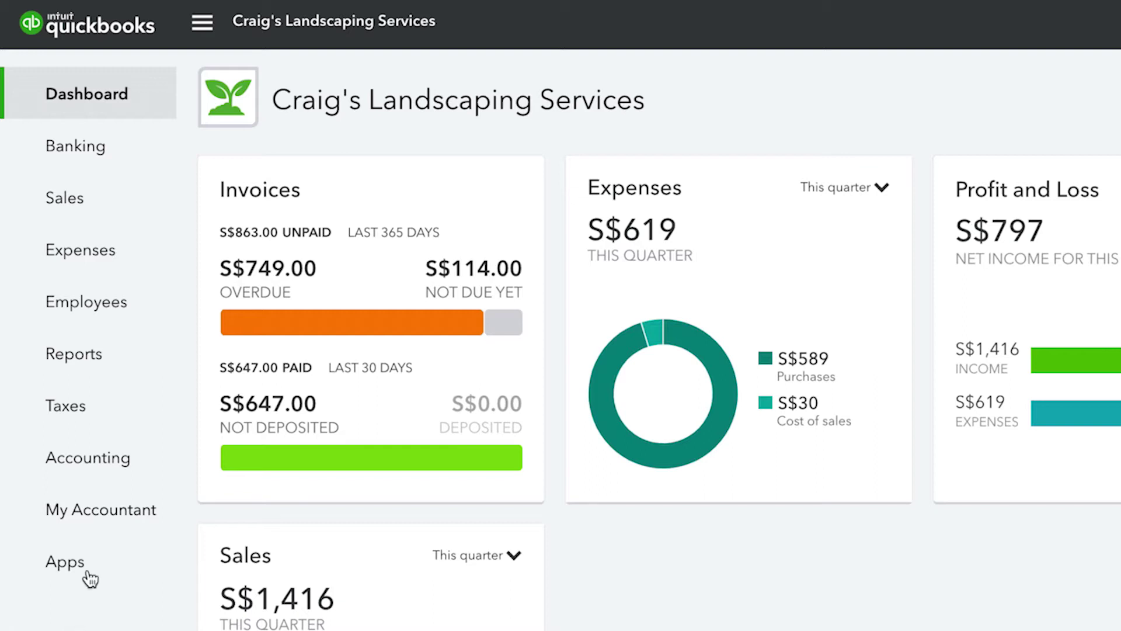
# Browse the sales invoices, the customers list, and the expense transactions
pyautogui.click(68, 208)
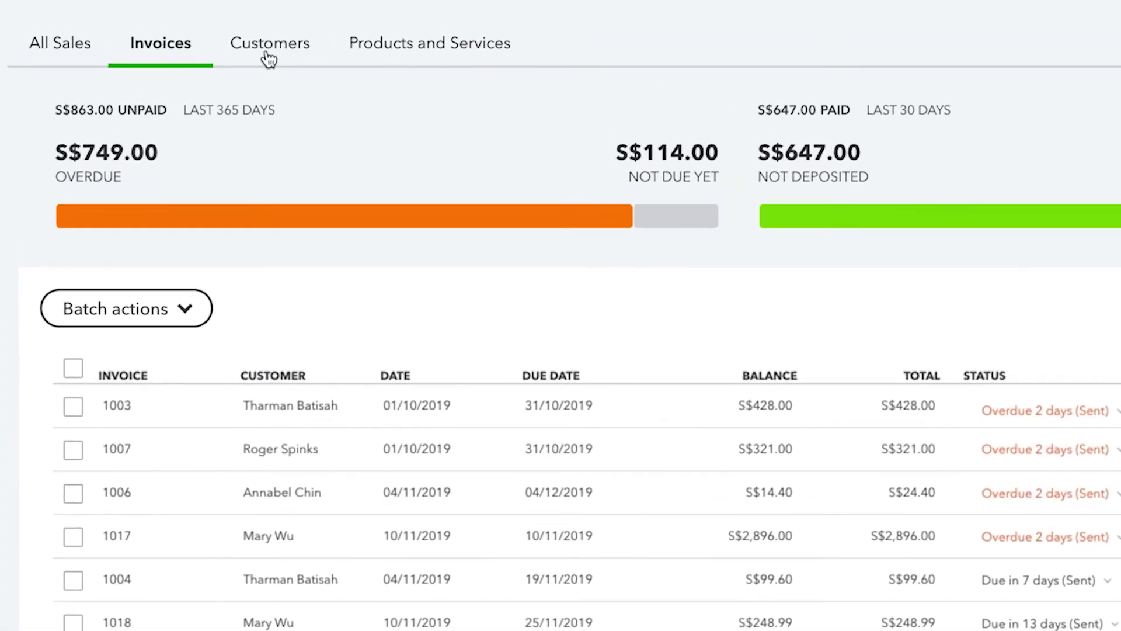
pyautogui.click(268, 58)
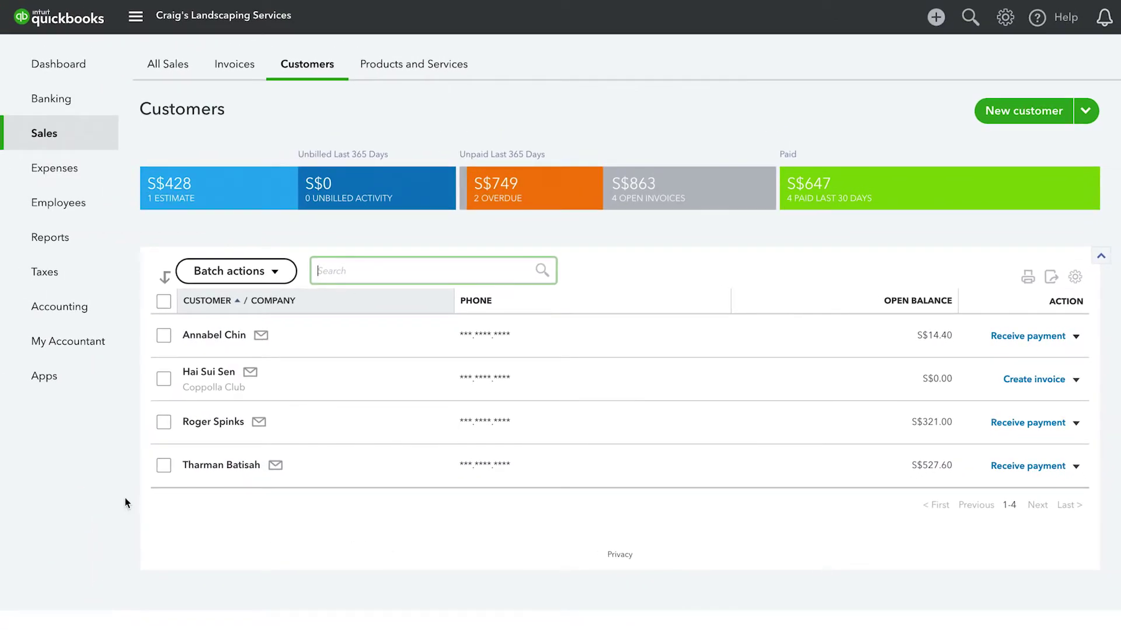
pyautogui.click(48, 169)
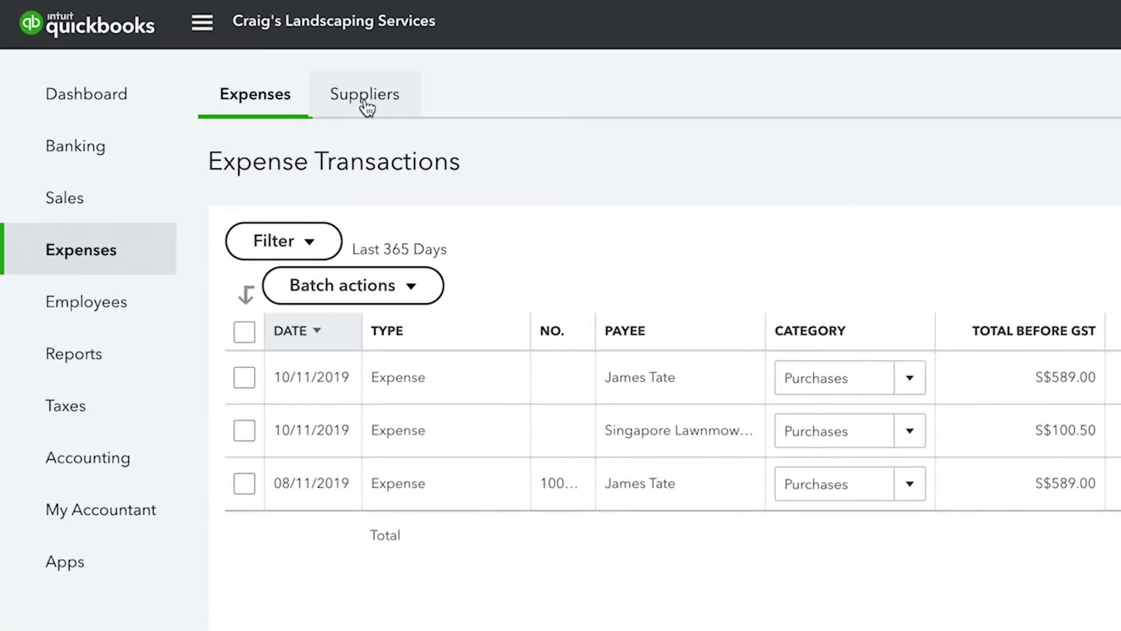
# Visit the suppliers list, employees page, reports page and chart of accounts
pyautogui.click(244, 70)
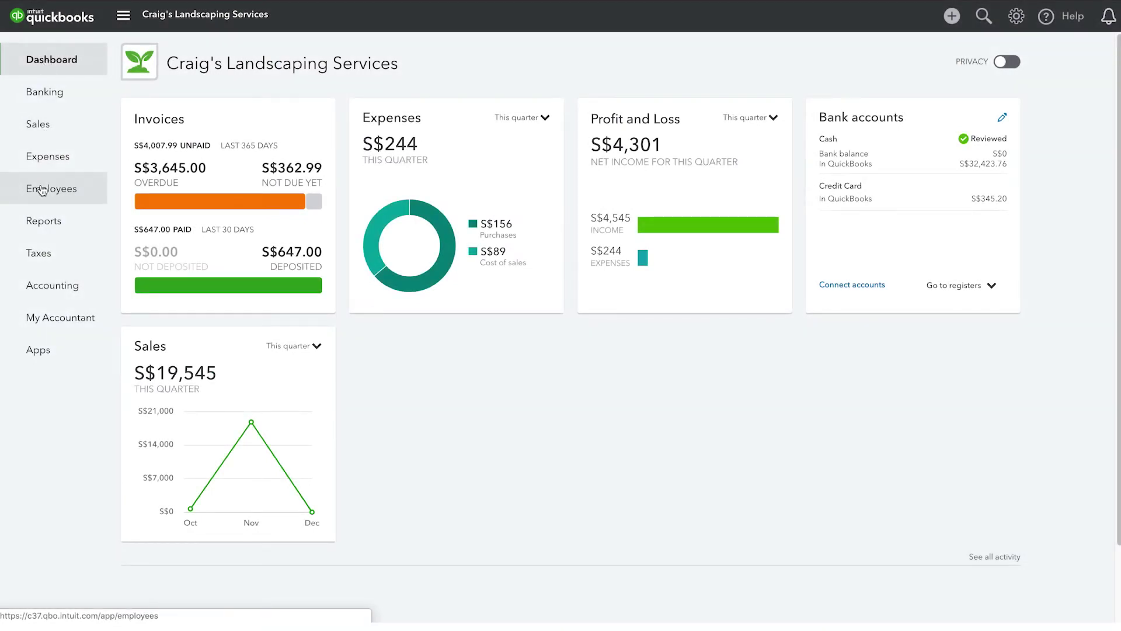
pyautogui.click(41, 190)
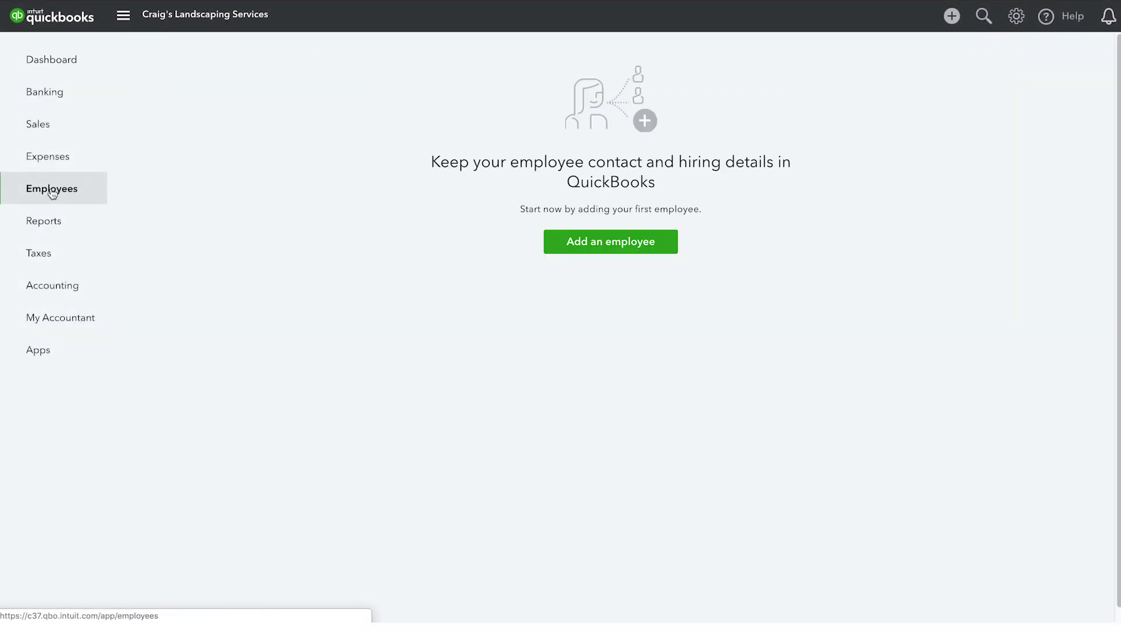
pyautogui.click(49, 222)
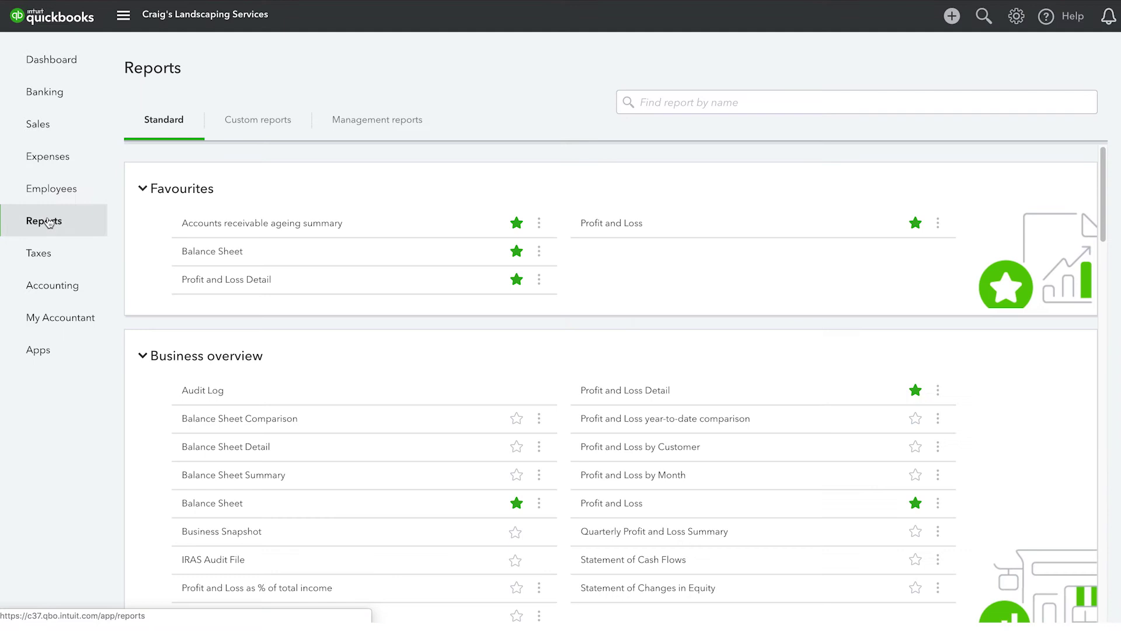
pyautogui.click(48, 286)
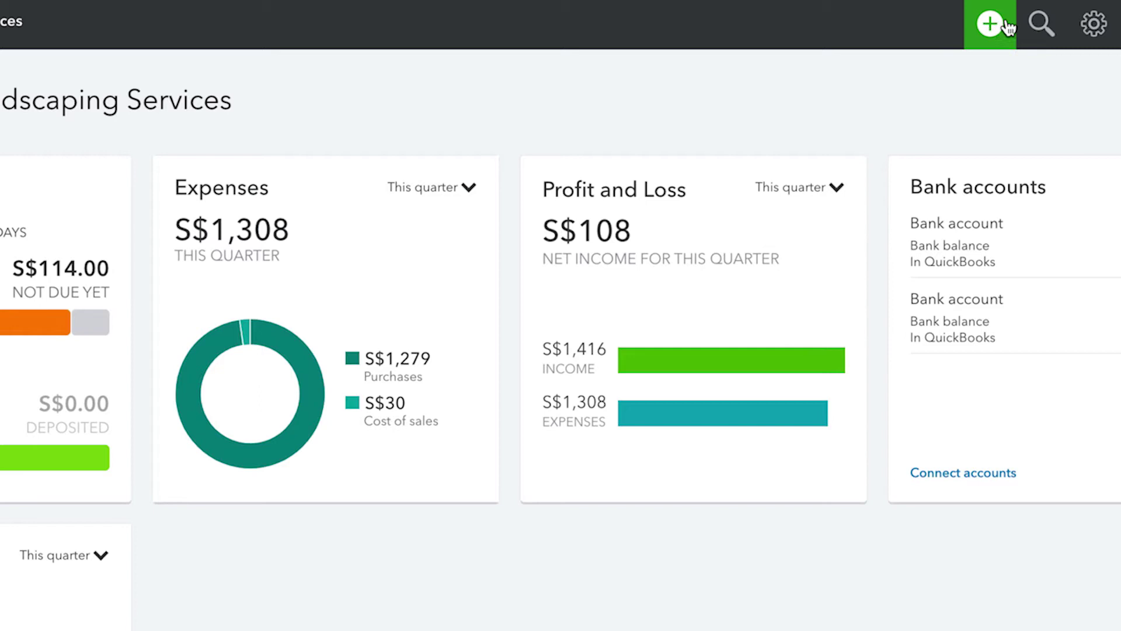
pyautogui.click(993, 26)
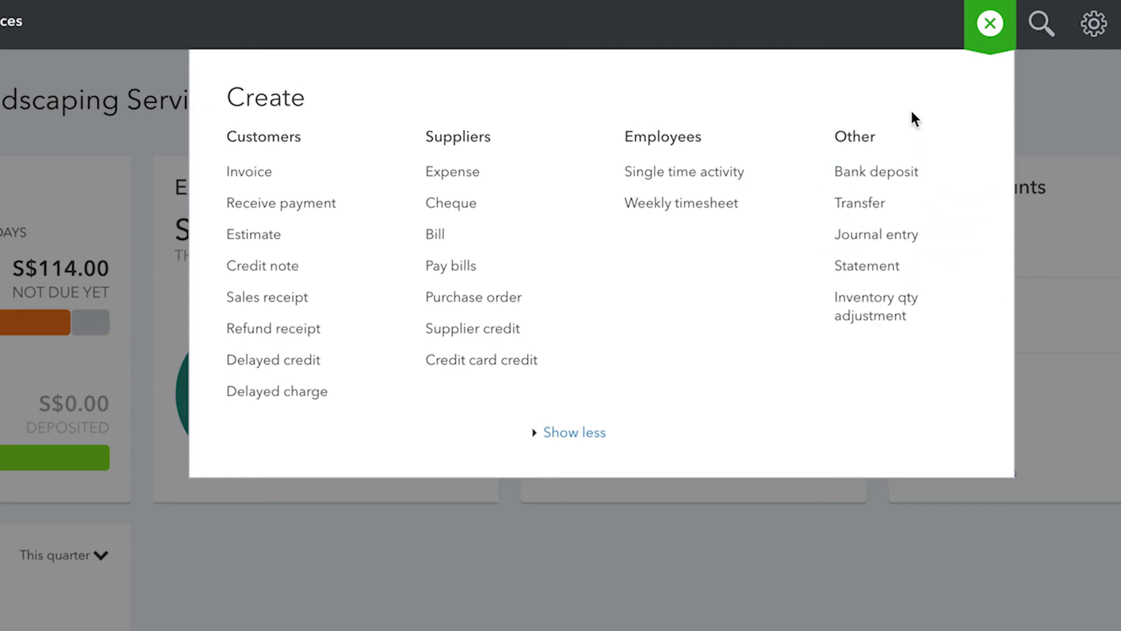
pyautogui.click(982, 31)
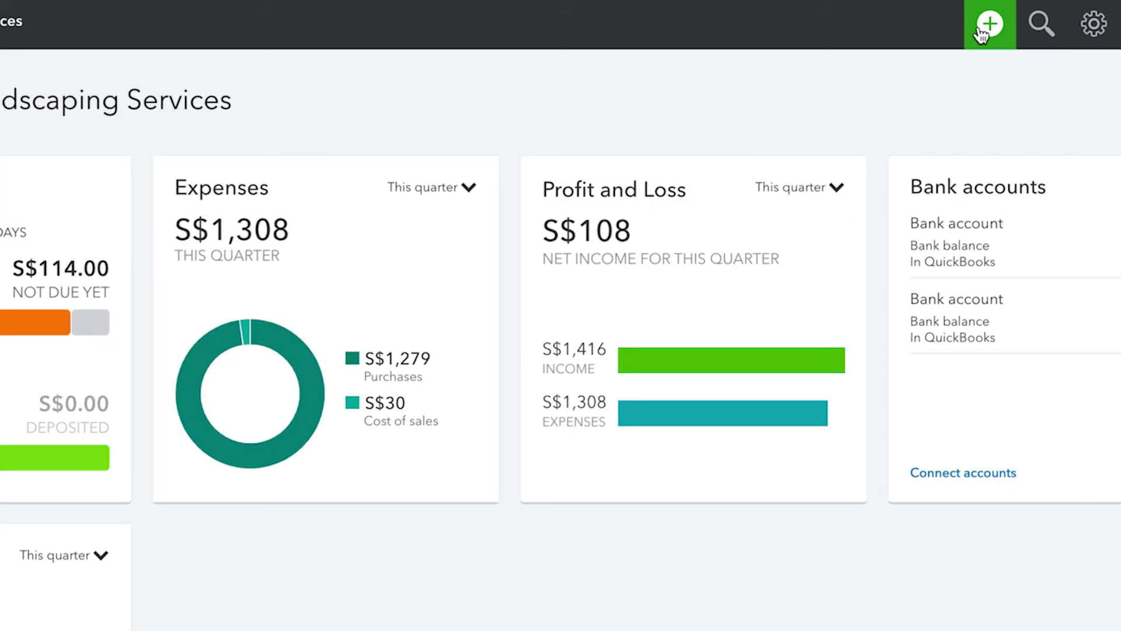
# Review Account and Settings from the gear menu, including the Sales settings
pyautogui.click(1095, 24)
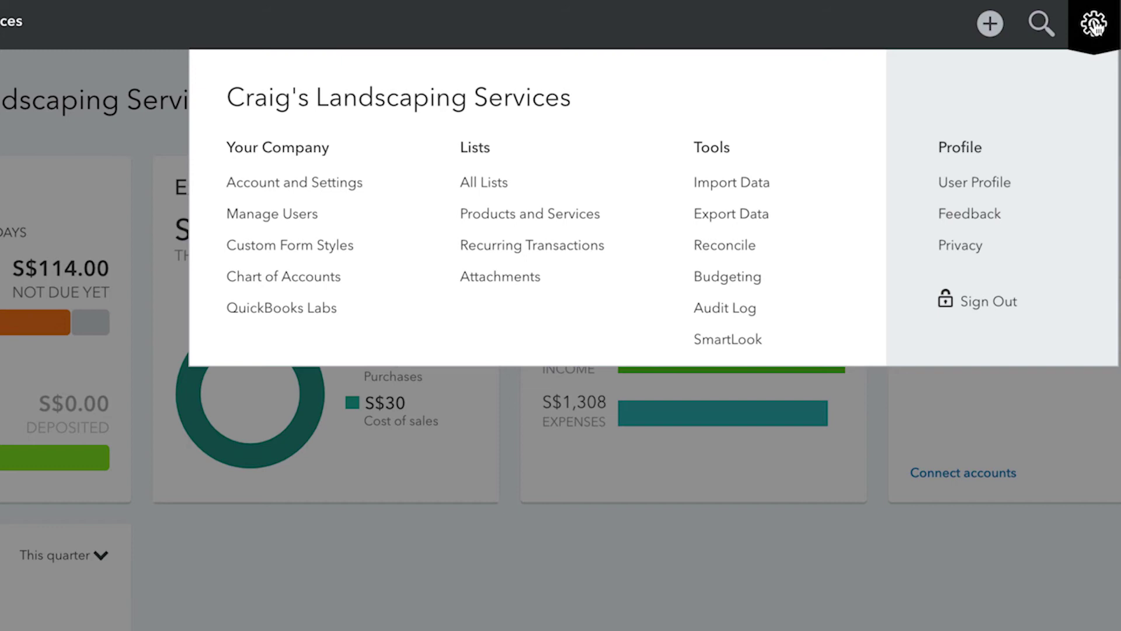
pyautogui.click(269, 191)
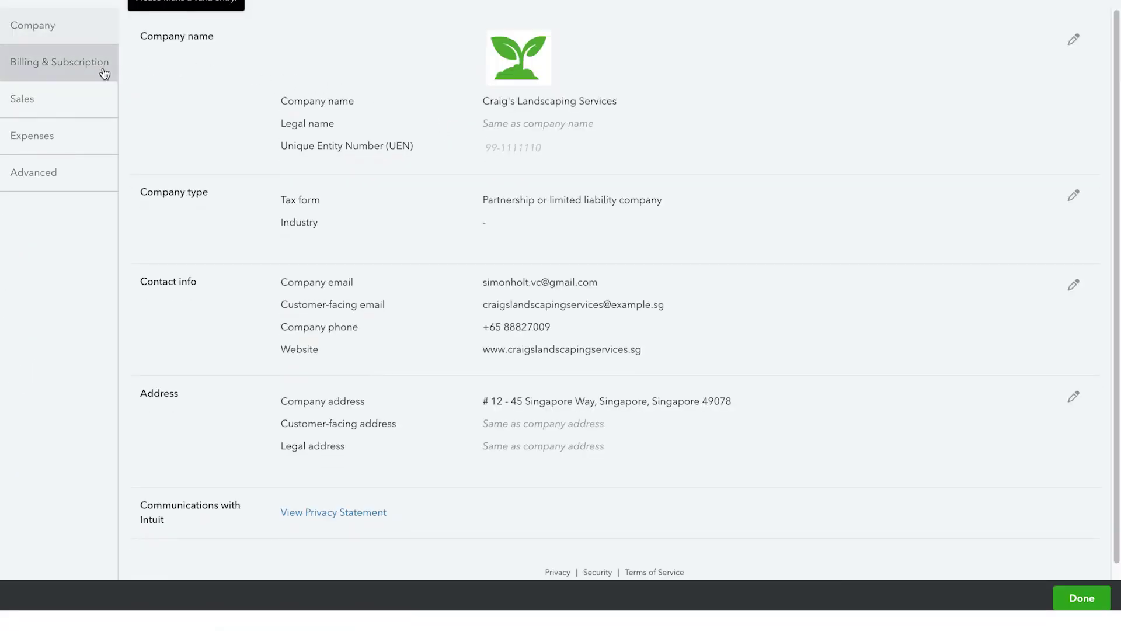
pyautogui.click(53, 99)
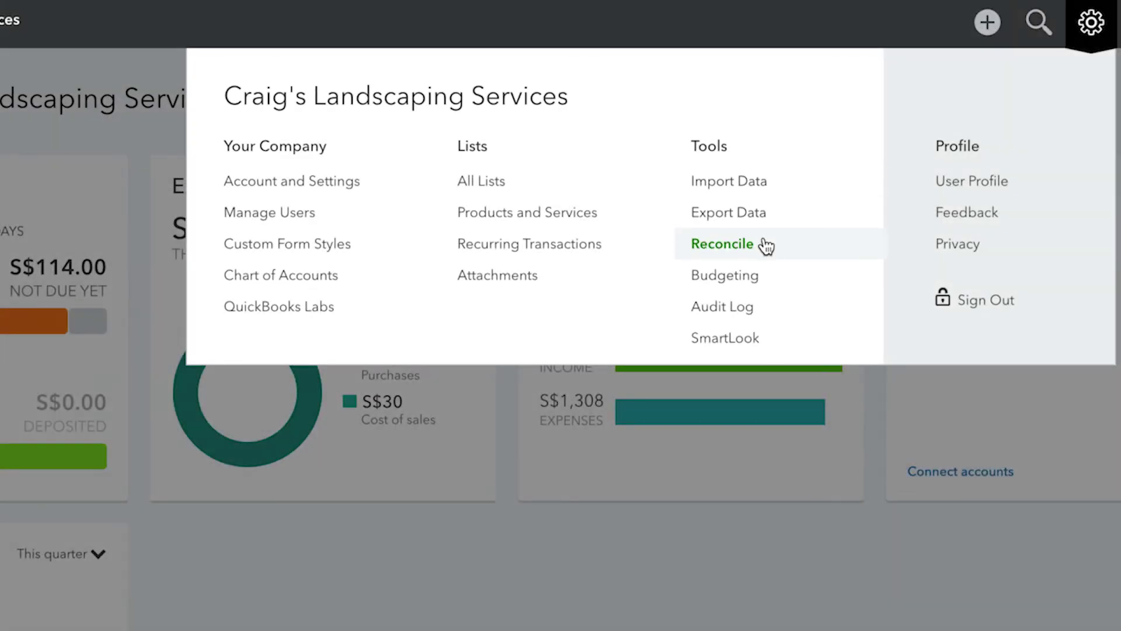
# Start reconciling the Inventory Asset account, reaching the ending balance field
pyautogui.click(783, 172)
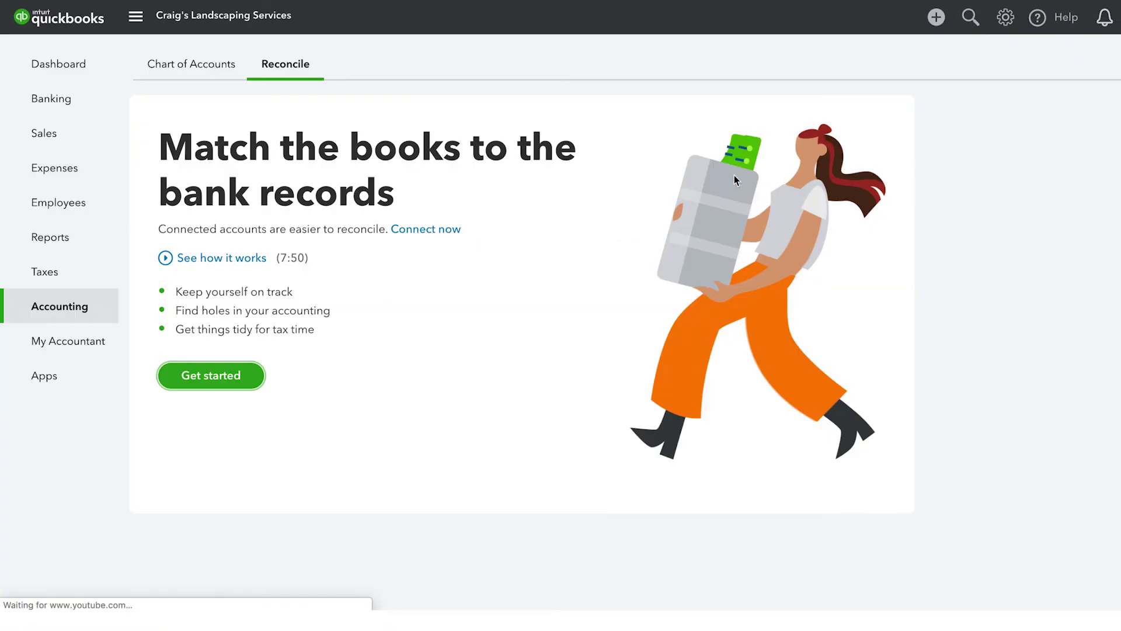
pyautogui.click(227, 375)
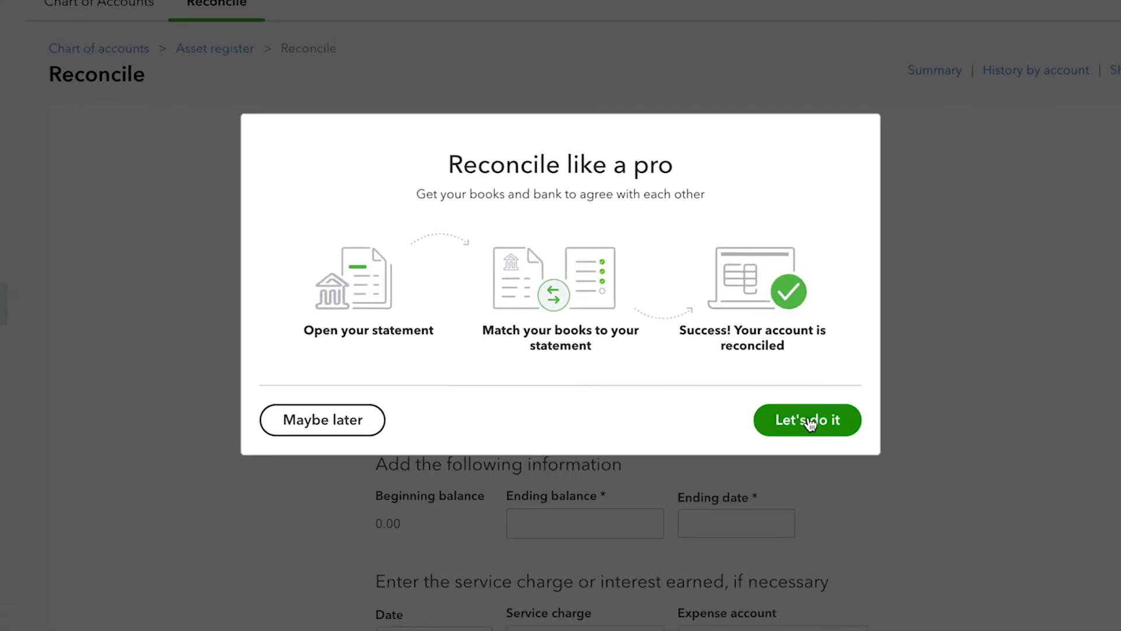
pyautogui.click(810, 421)
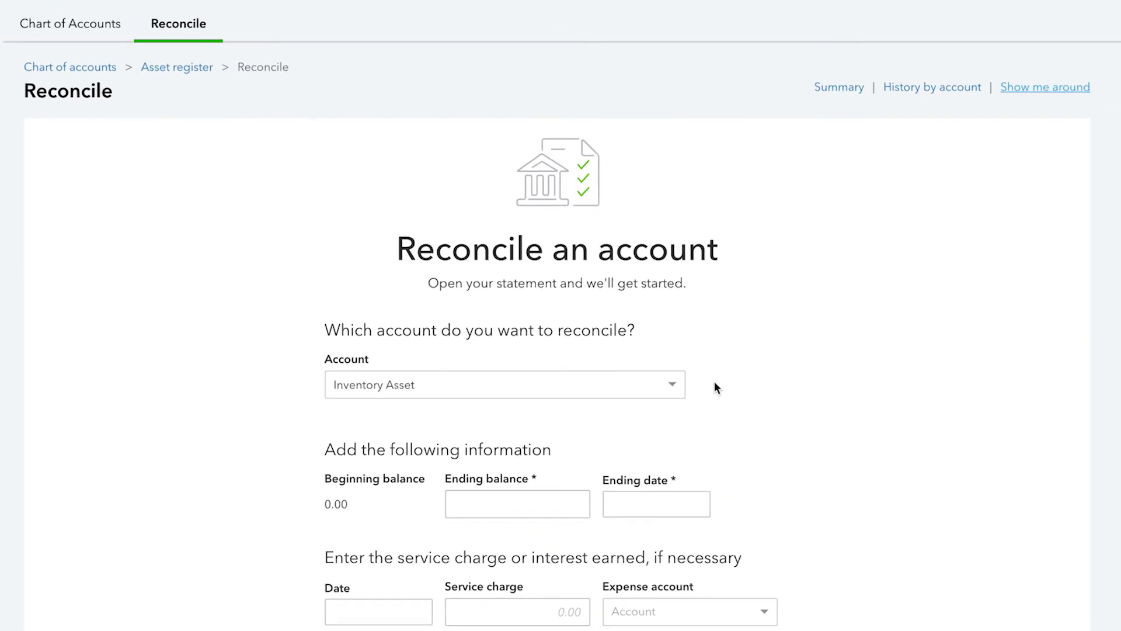
pyautogui.scroll(-2, 789, 382)
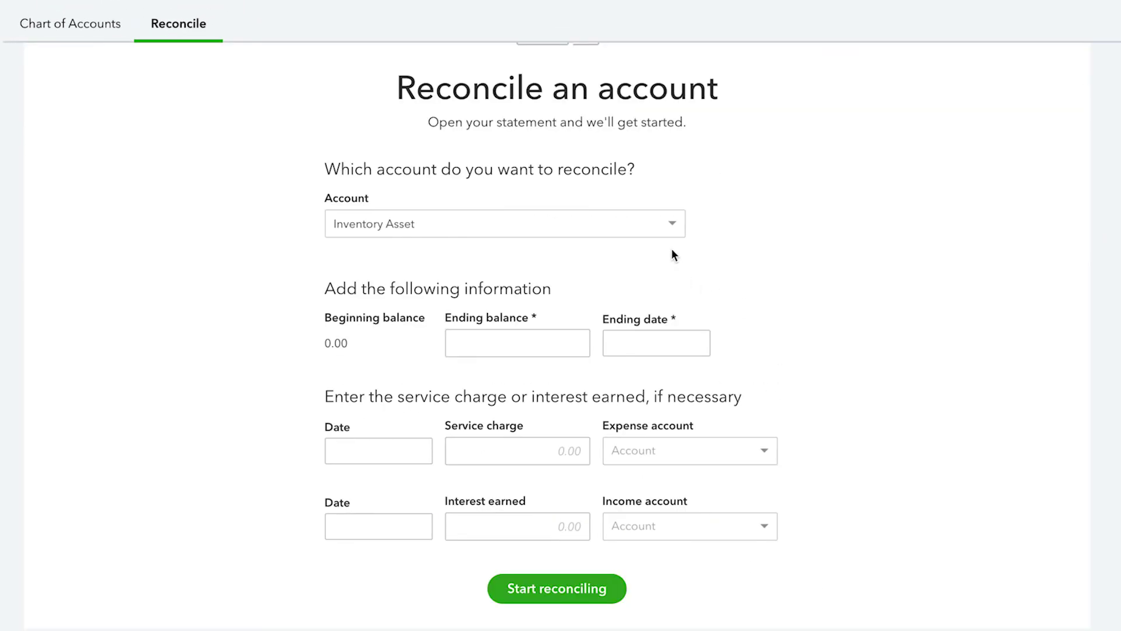
pyautogui.click(544, 338)
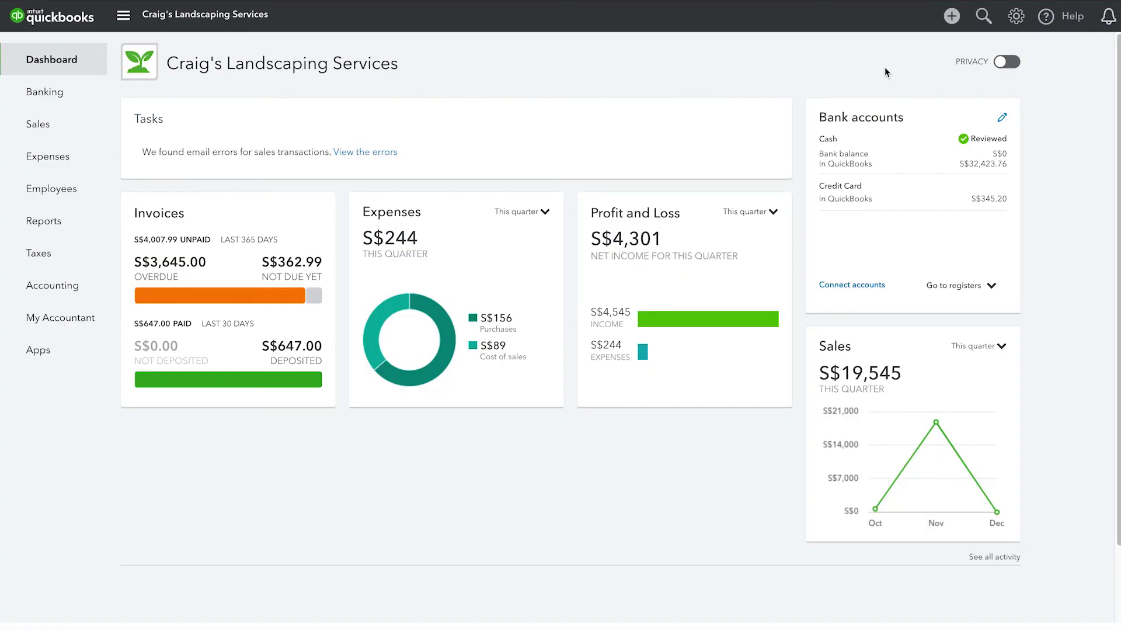
pyautogui.click(1016, 17)
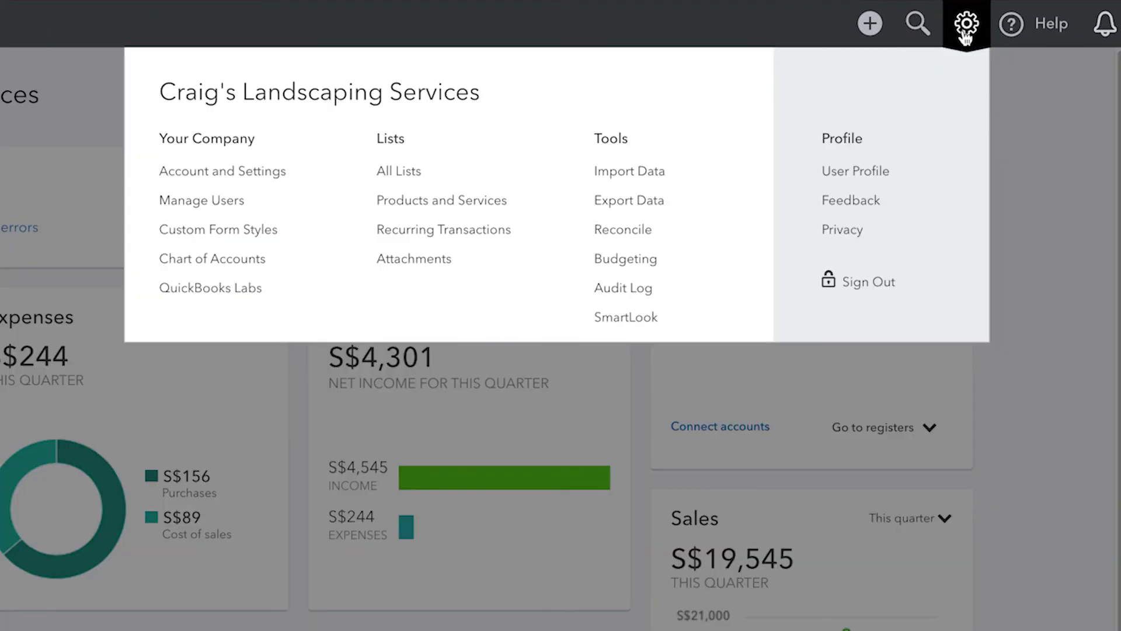
pyautogui.click(635, 259)
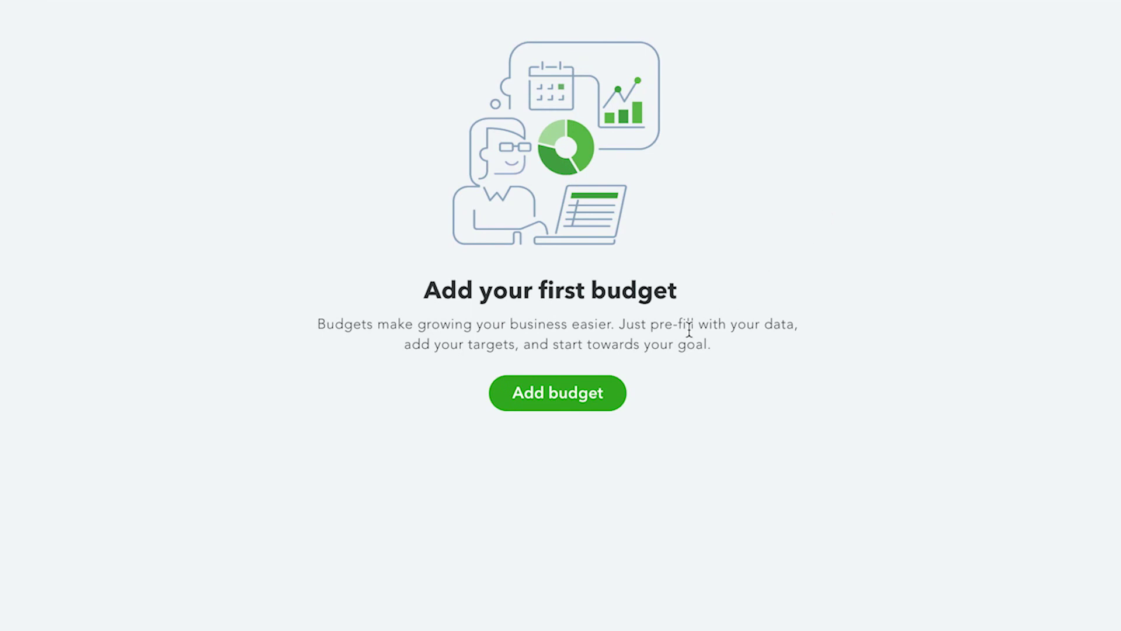
pyautogui.click(595, 402)
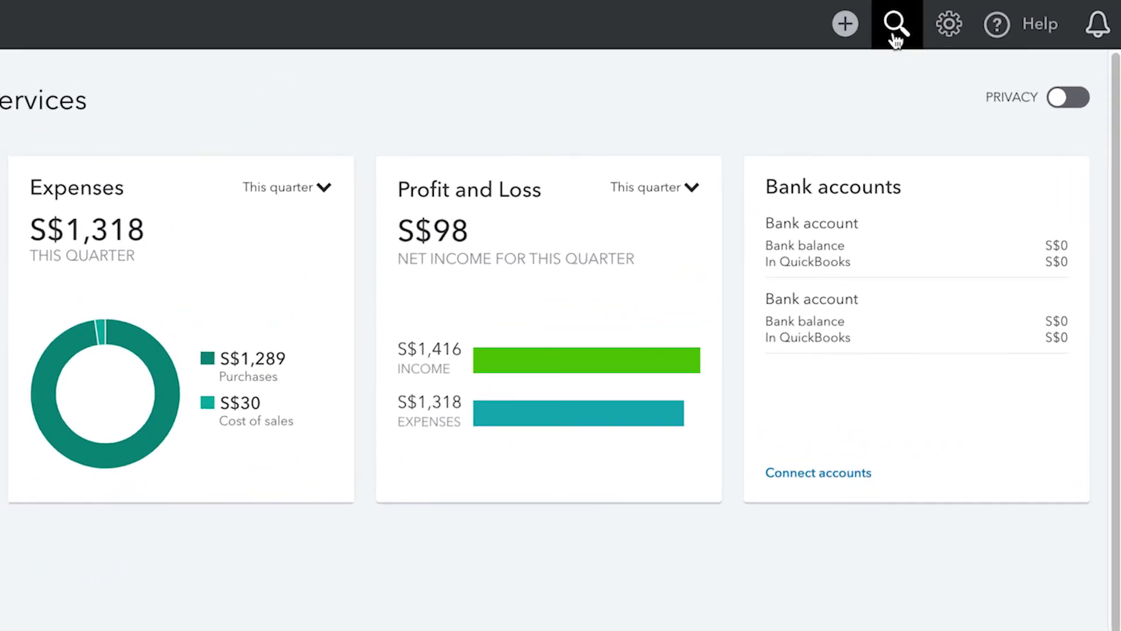
# Search transactions for 100.50 to find the Singapore Lawnmower Services expense
pyautogui.click(894, 35)
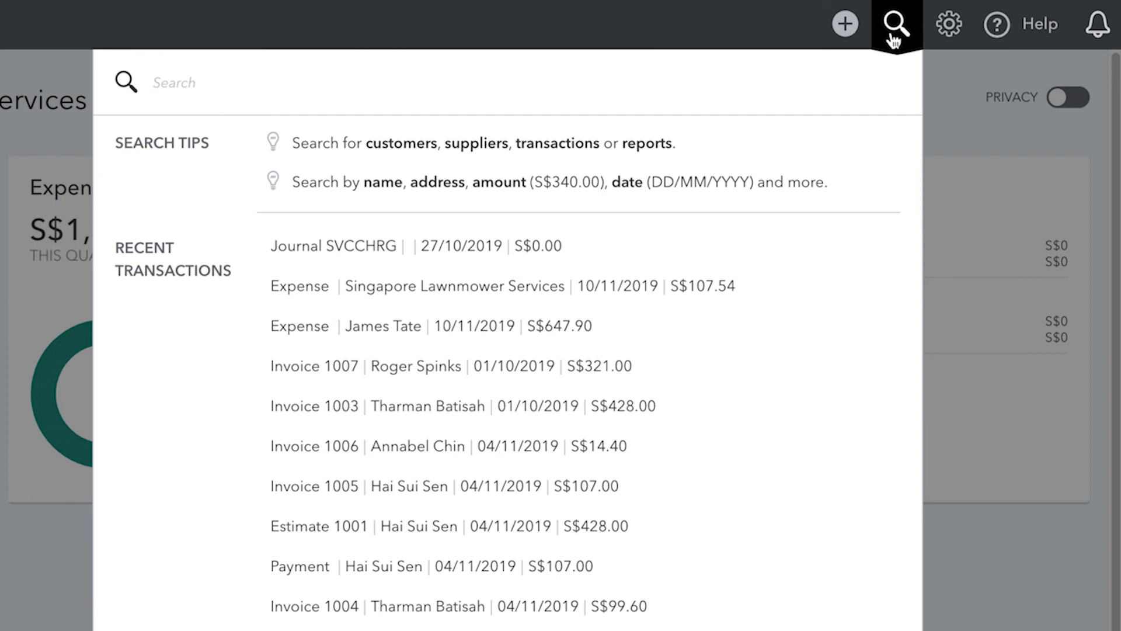
pyautogui.write('100')
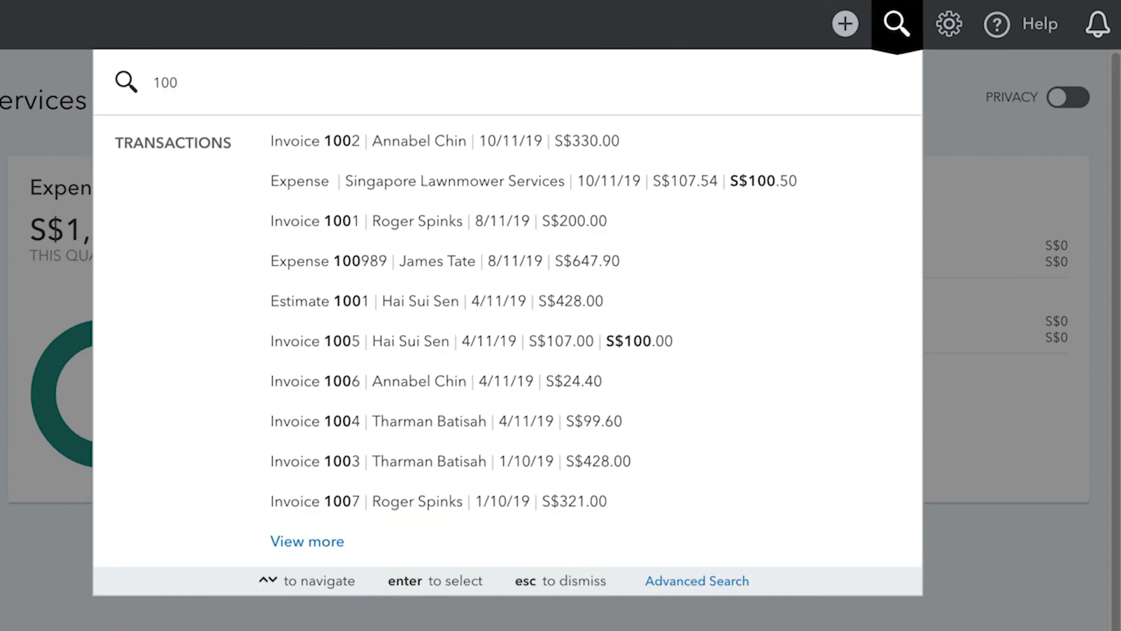
pyautogui.write('.50')
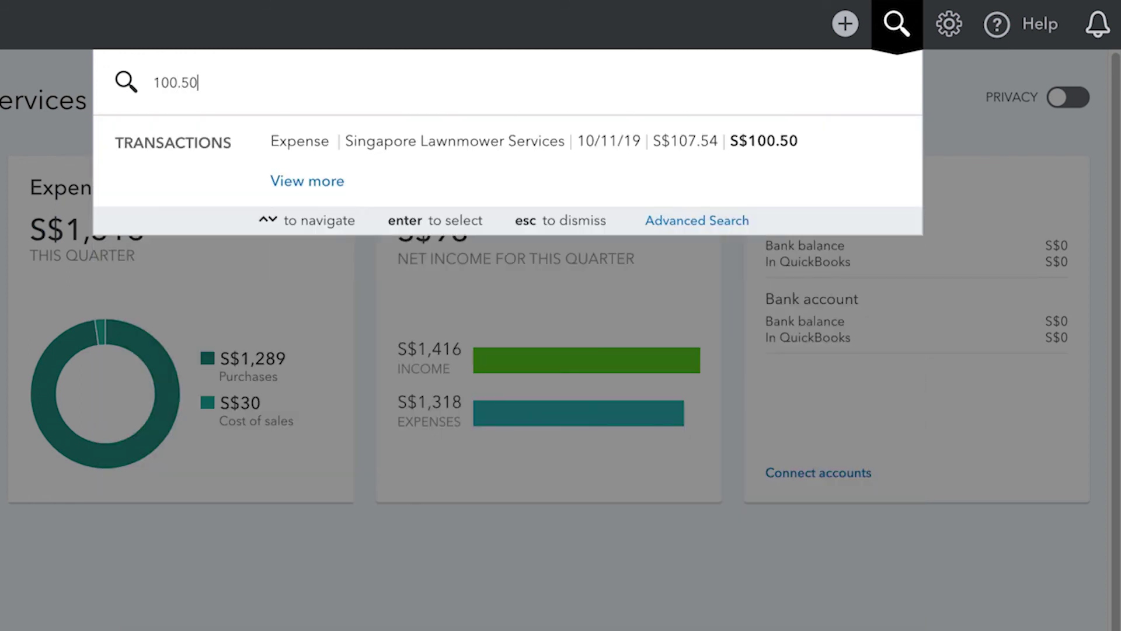